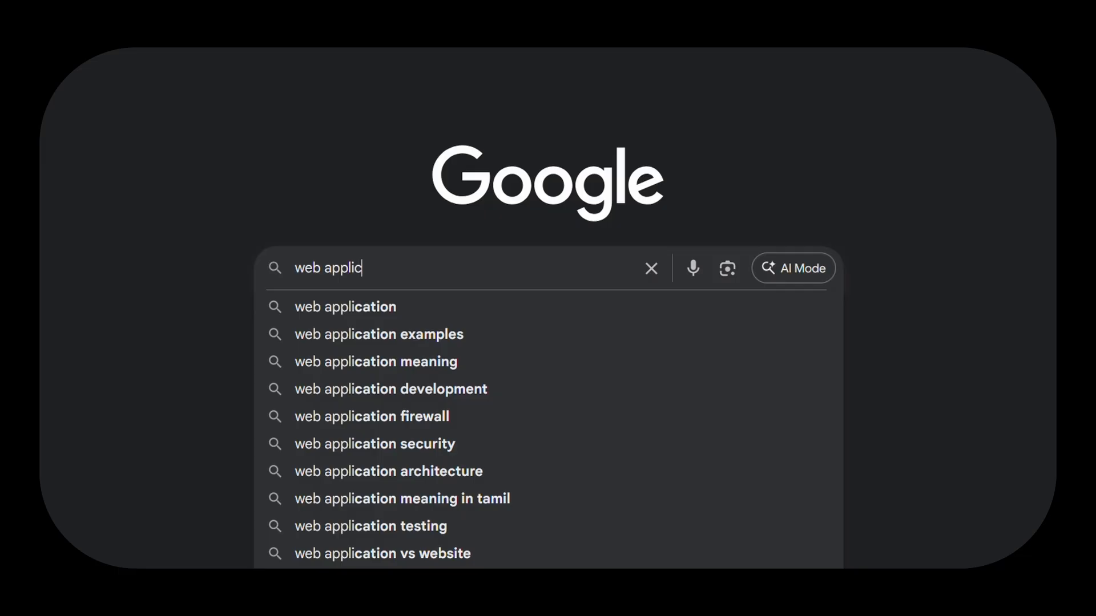
pyautogui.write('n security')
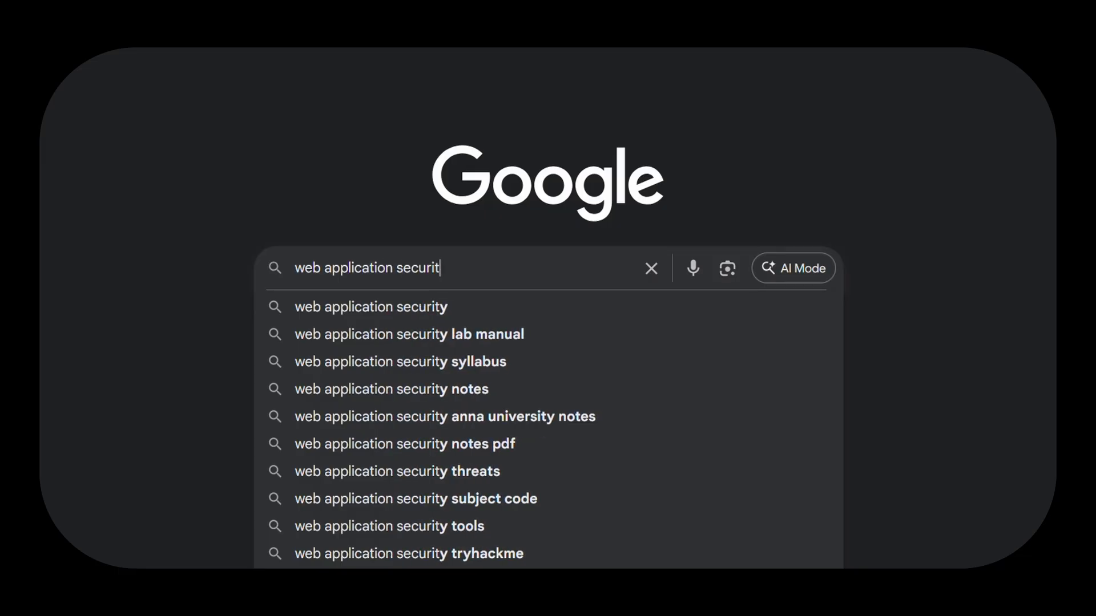
# - Submit the Google search for 'web application security'
pyautogui.press('Return')
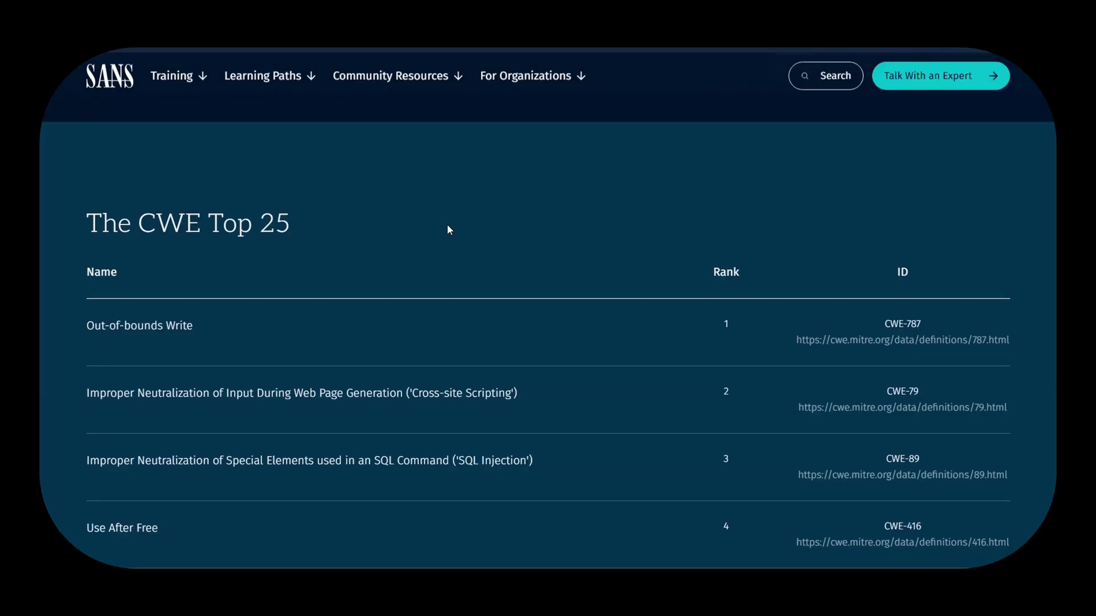
pyautogui.scroll(-3, 447, 223)
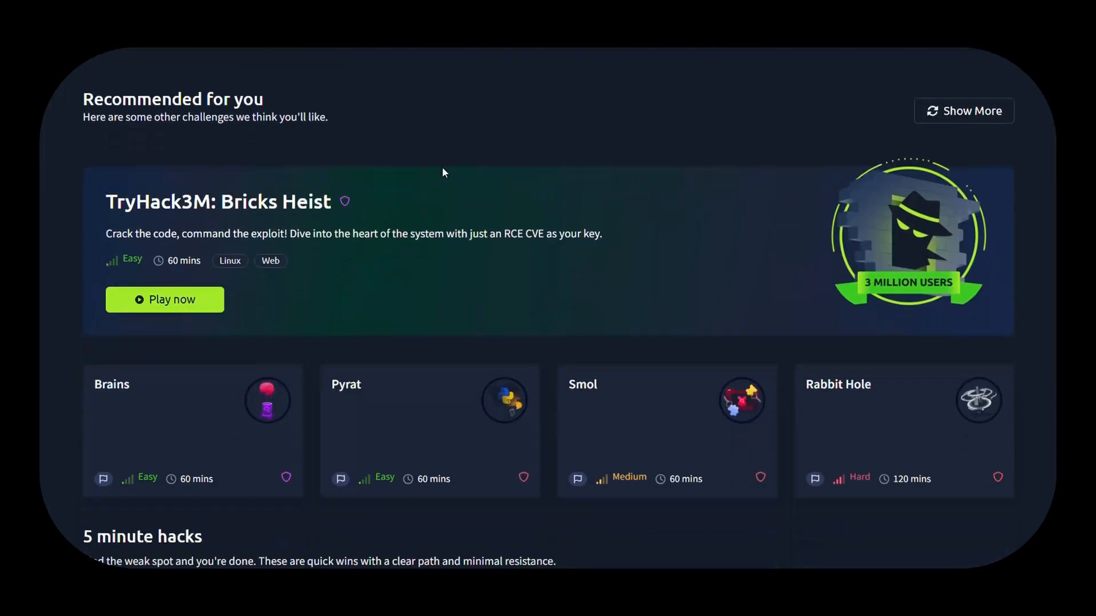
pyautogui.scroll(-3, 442, 168)
pyautogui.scroll(-3, 442, 167)
pyautogui.scroll(-3, 442, 166)
pyautogui.scroll(-3, 442, 168)
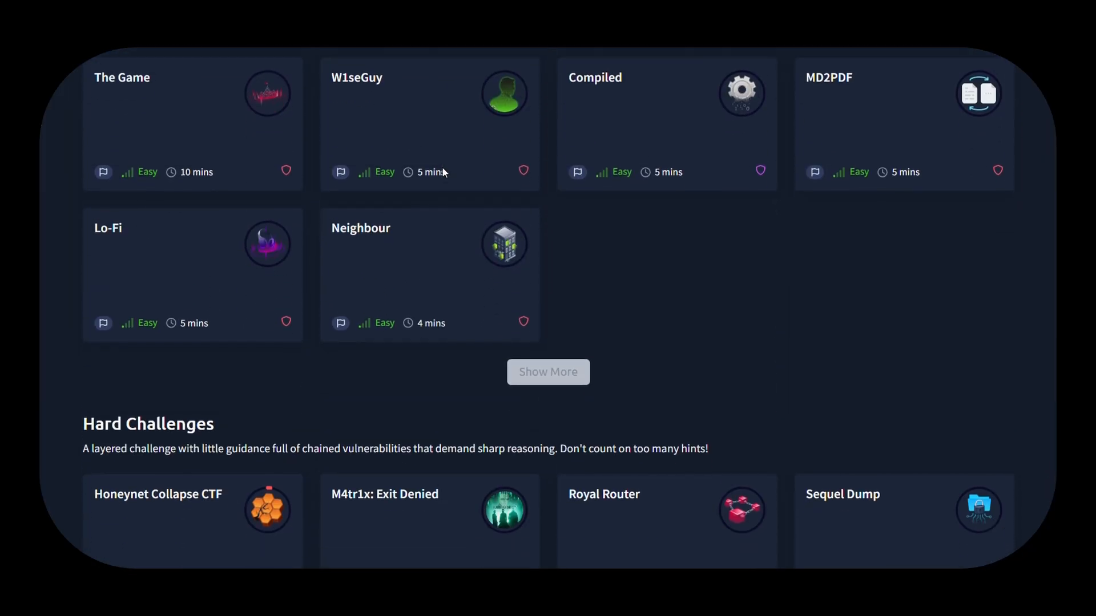
pyautogui.scroll(-3, 442, 167)
pyautogui.scroll(-2, 442, 167)
pyautogui.scroll(-3, 441, 167)
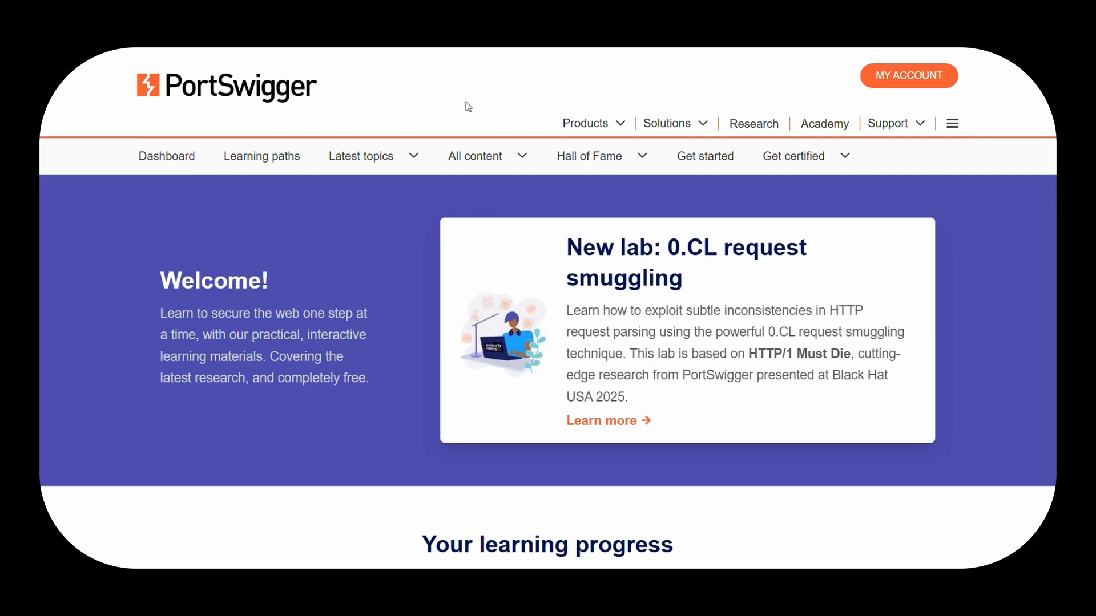
pyautogui.scroll(-3, 465, 103)
pyautogui.scroll(-3, 466, 103)
pyautogui.scroll(-3, 466, 102)
pyautogui.scroll(-3, 466, 102)
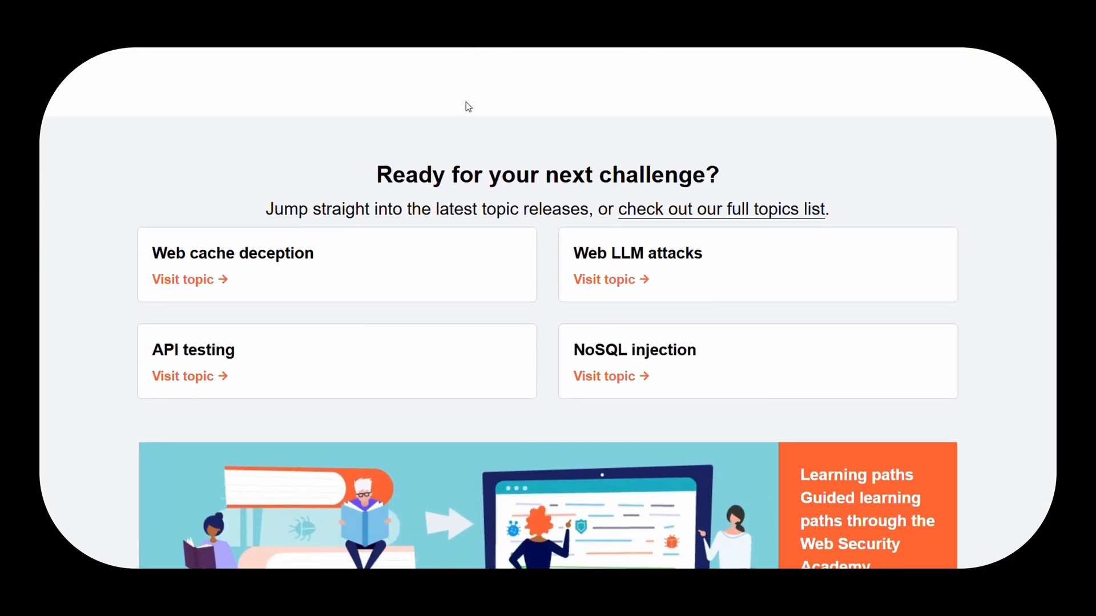
pyautogui.scroll(-3, 467, 102)
pyautogui.scroll(-5, 466, 103)
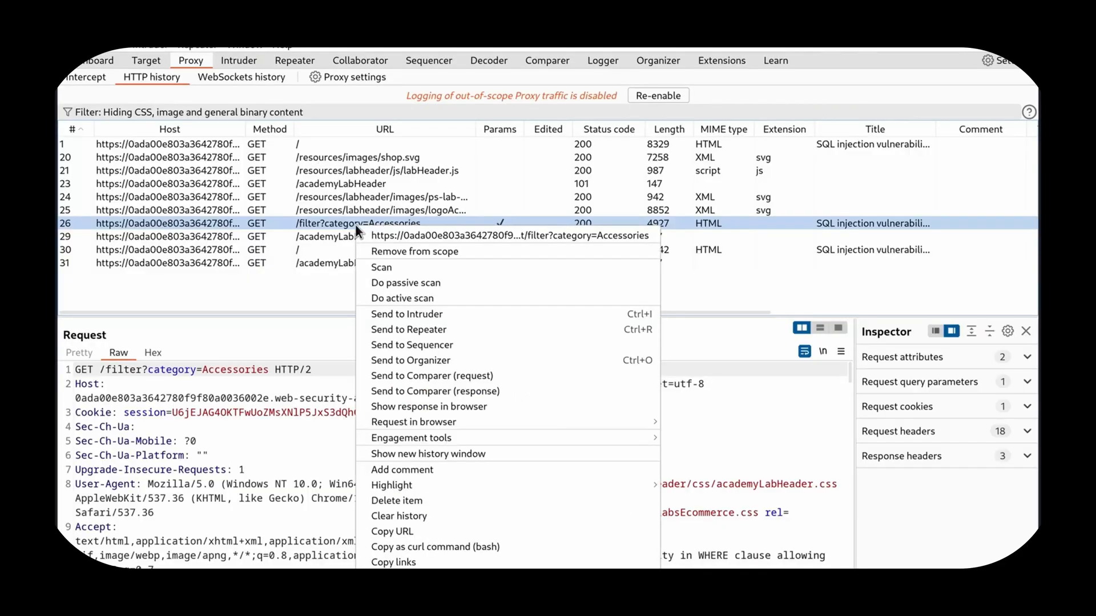
# - From the Accessories filter request in HTTP history, switch to the Dashboard of scan tasks and issues
pyautogui.click(380, 268)
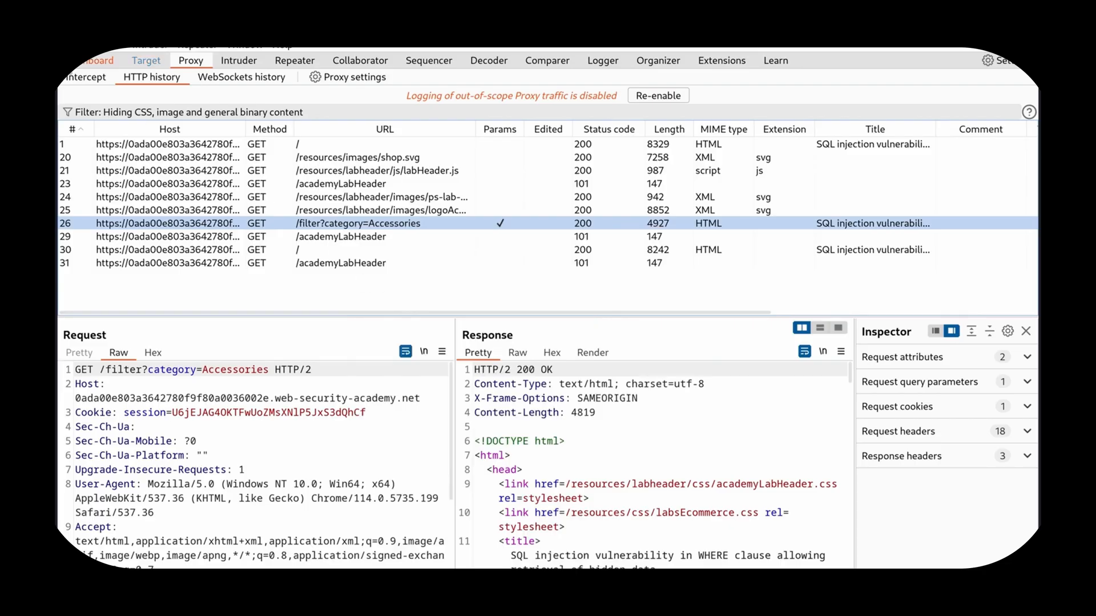
pyautogui.click(94, 60)
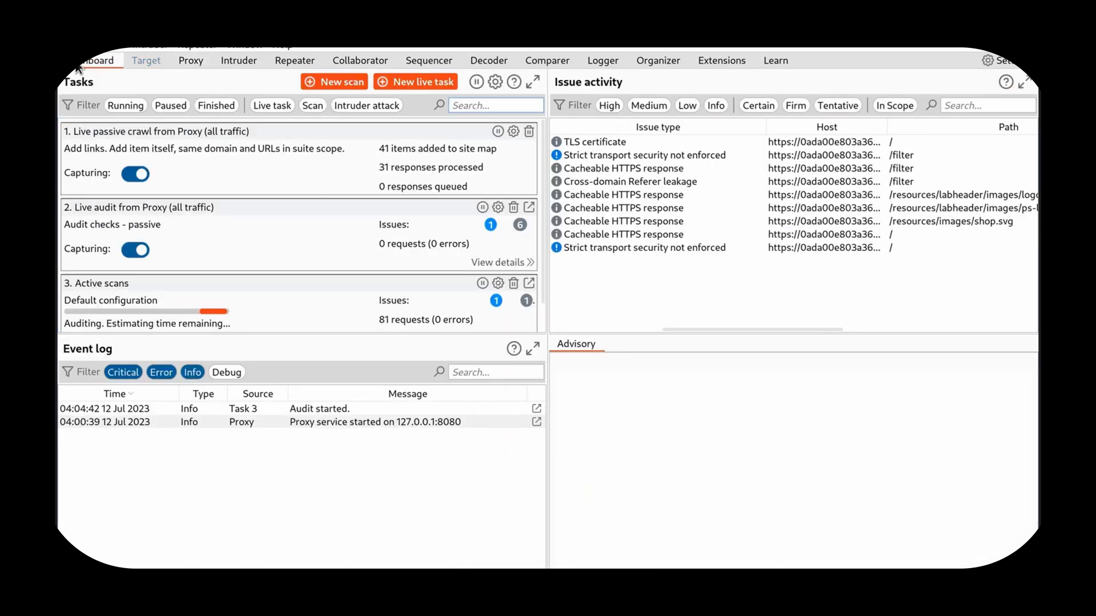